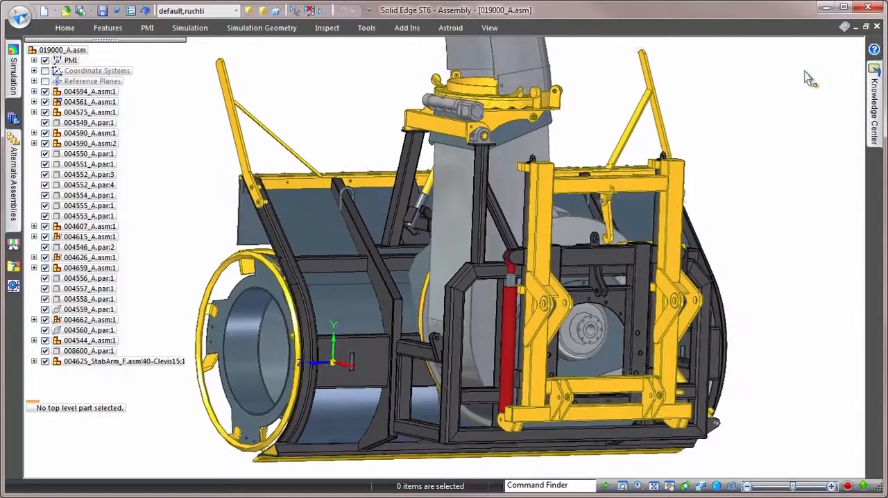
# Apply the Plow_Blade display configuration to the 019000_A.asm assembly.
pyautogui.click(236, 11)
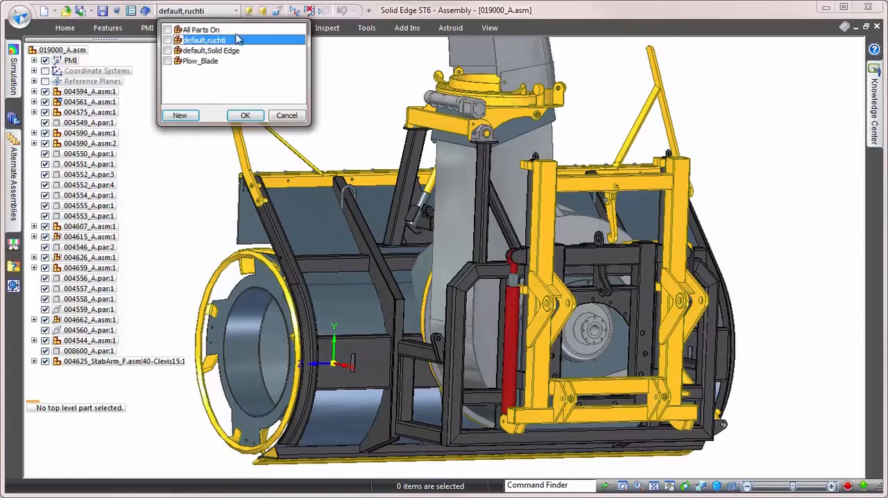
pyautogui.click(212, 63)
pyautogui.click(245, 116)
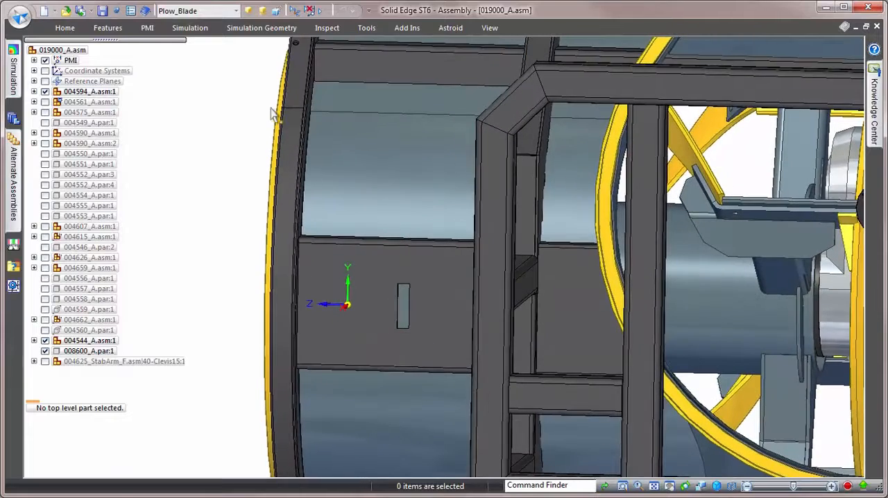
# Measure the height of the slotted mounting plate between its upper and lower edges.
pyautogui.click(327, 28)
pyautogui.click(26, 61)
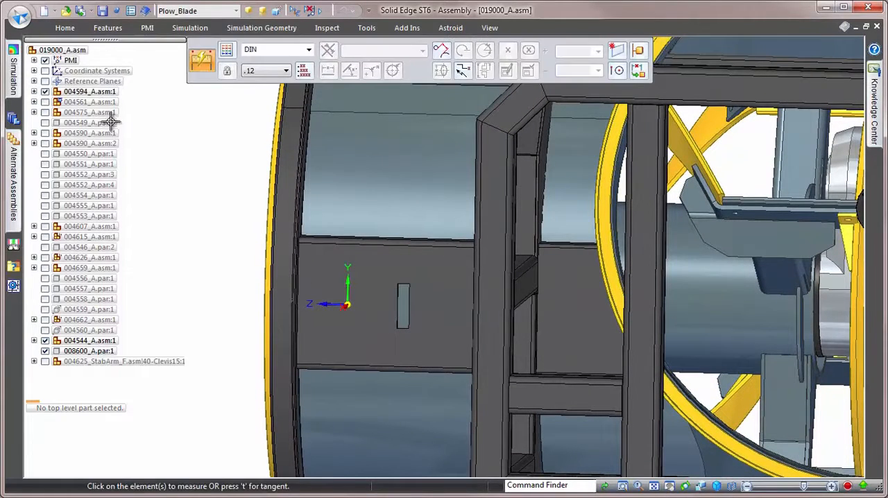
pyautogui.click(317, 235)
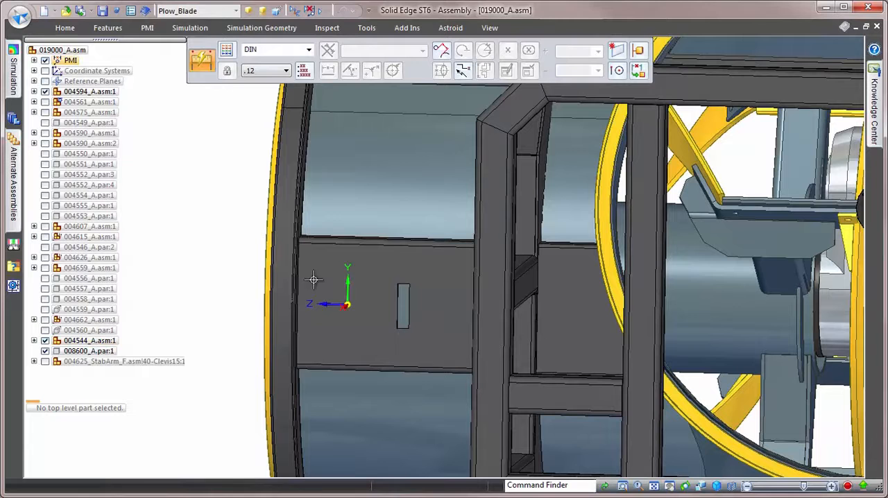
pyautogui.click(309, 367)
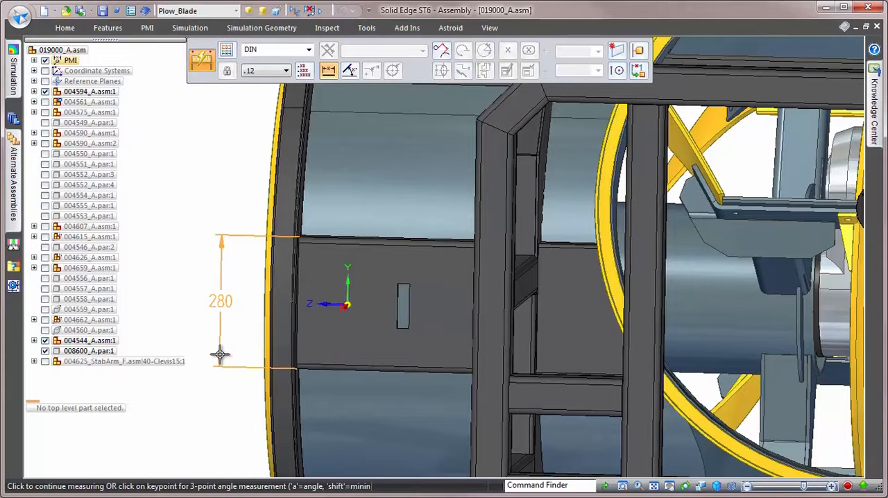
pyautogui.click(220, 355)
# Measure the horizontal distance from the plate's slot to the adjacent side frame edge, and end the measurement.
pyautogui.click(376, 301)
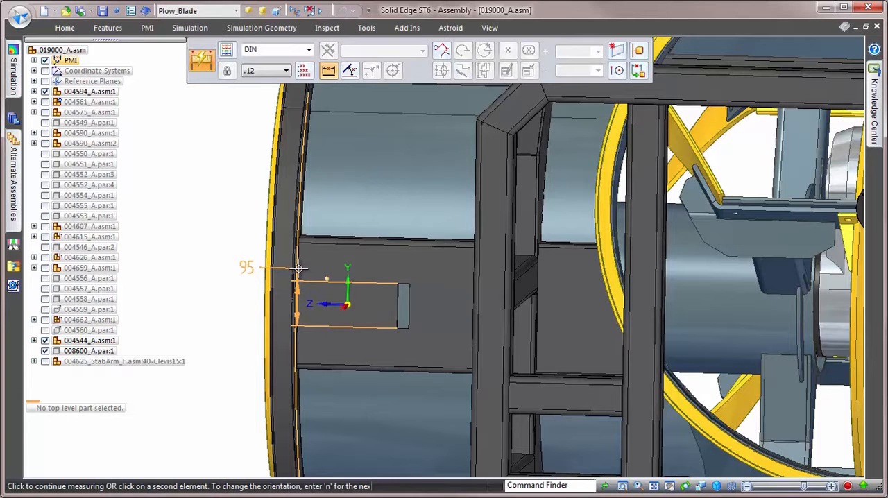
pyautogui.rightClick(300, 272)
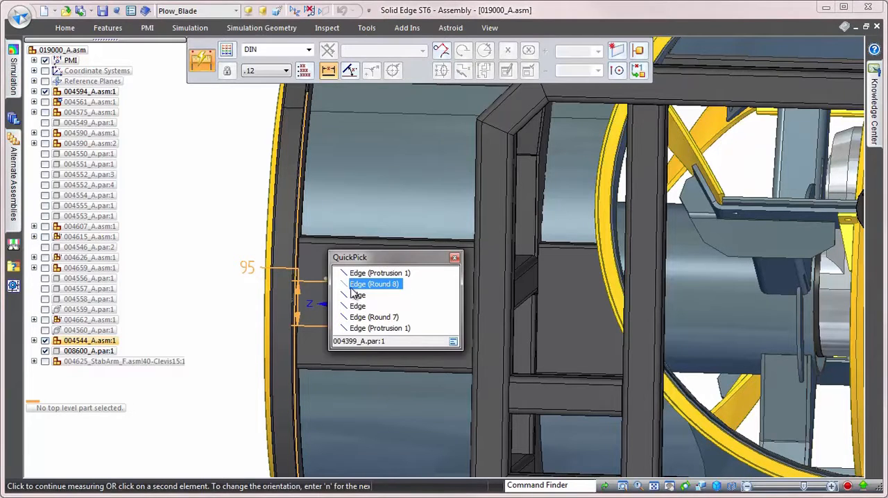
pyautogui.click(357, 295)
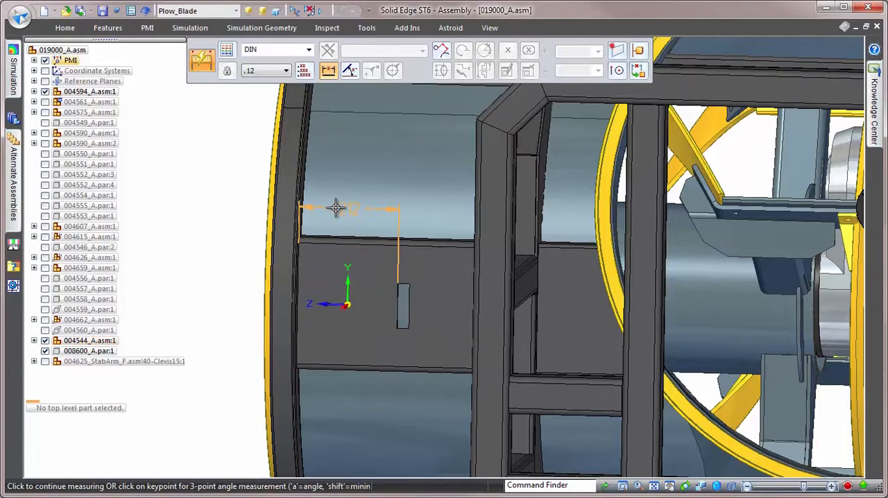
pyautogui.rightClick(336, 208)
pyautogui.press('Escape')
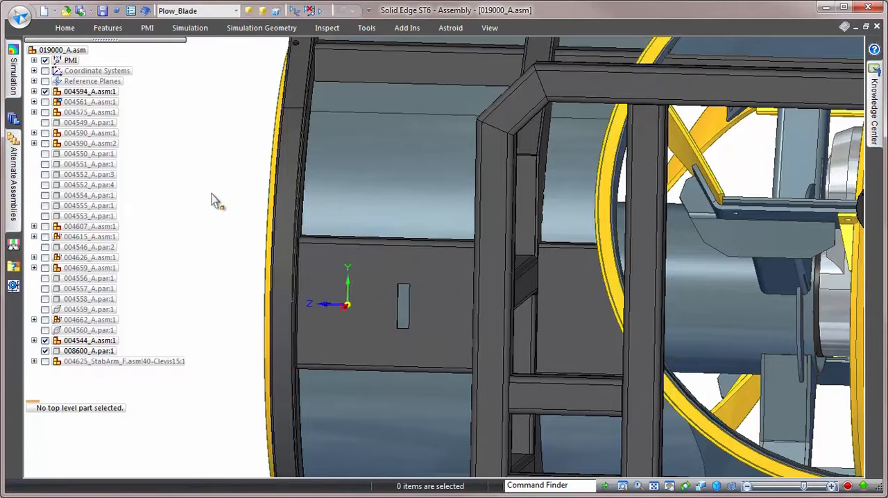
# Switch to the _004469_A.asm bracket assembly, open its linked Bracket_Size.xlsm workbook and bring the specification values into view.
pyautogui.hotkey('ctrl', 'Tab')
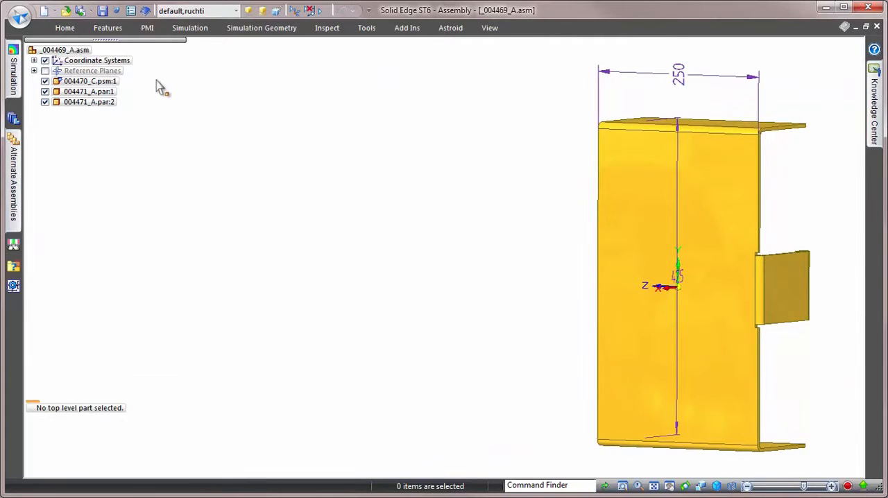
pyautogui.click(145, 12)
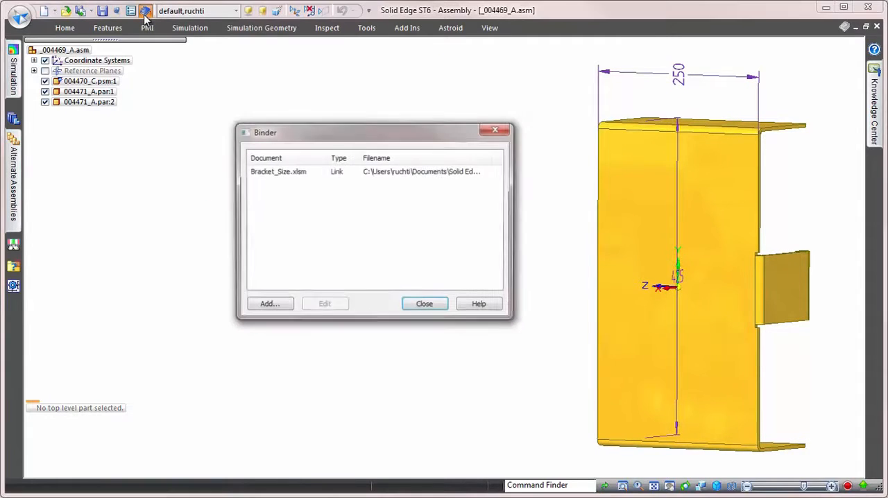
pyautogui.doubleClick(274, 172)
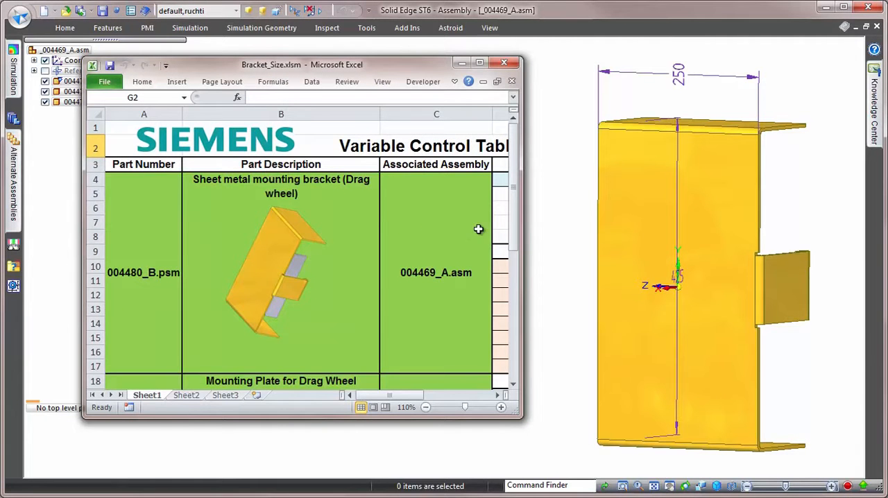
pyautogui.moveTo(517, 201)
pyautogui.mouseDown()
pyautogui.moveTo(518, 278)
pyautogui.moveTo(518, 200)
pyautogui.mouseUp()
pyautogui.moveTo(388, 396); pyautogui.dragTo(432, 398)
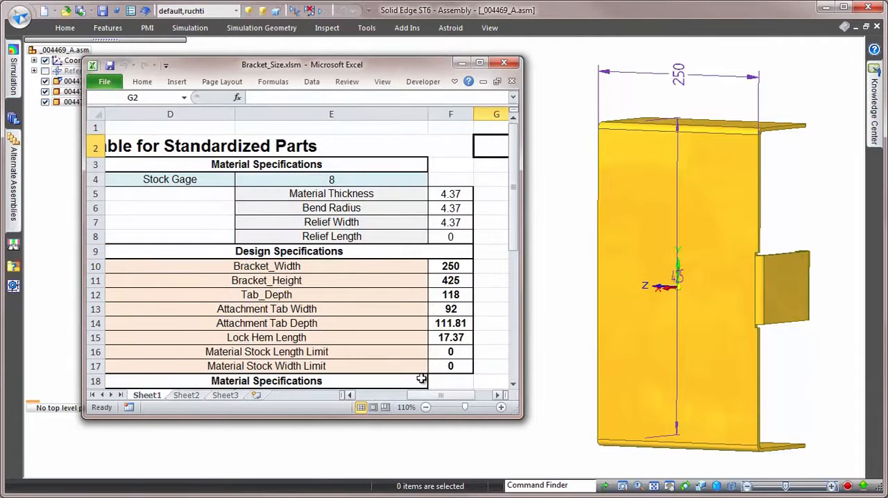
# Set the bracket's Stock Gage to 16.
pyautogui.click(393, 180)
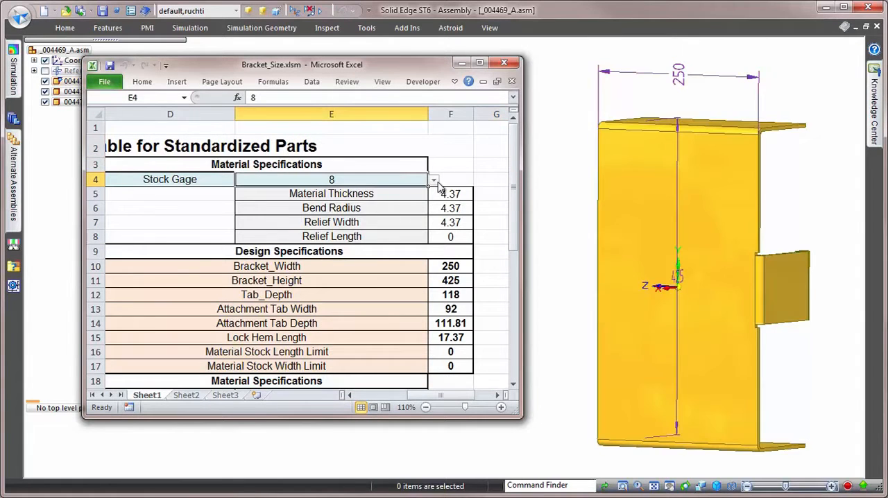
pyautogui.click(434, 179)
pyautogui.click(359, 228)
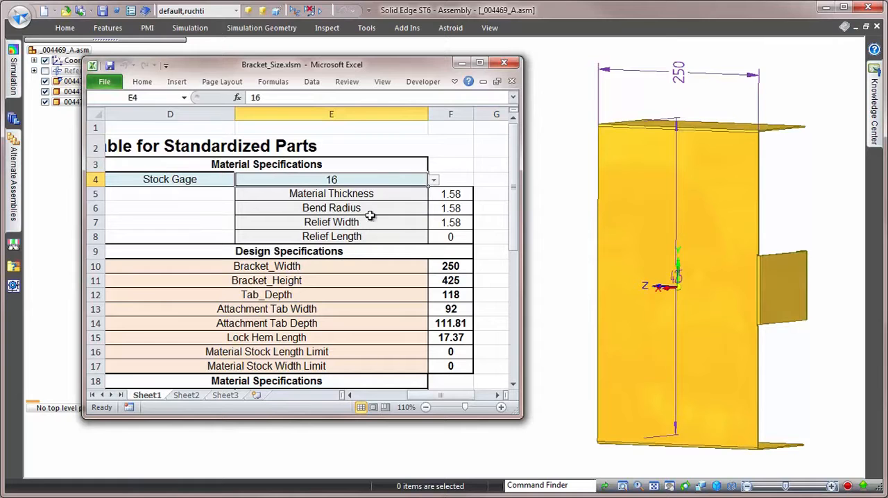
# Set Stock Gage to Custom, with material thickness, bend radius and relief width of 12 and relief length of 2.
pyautogui.click(433, 179)
pyautogui.scroll(1, 403, 208)
pyautogui.click(397, 189)
pyautogui.click(450, 196)
pyautogui.write('15')
pyautogui.press('Return')
pyautogui.write('12')
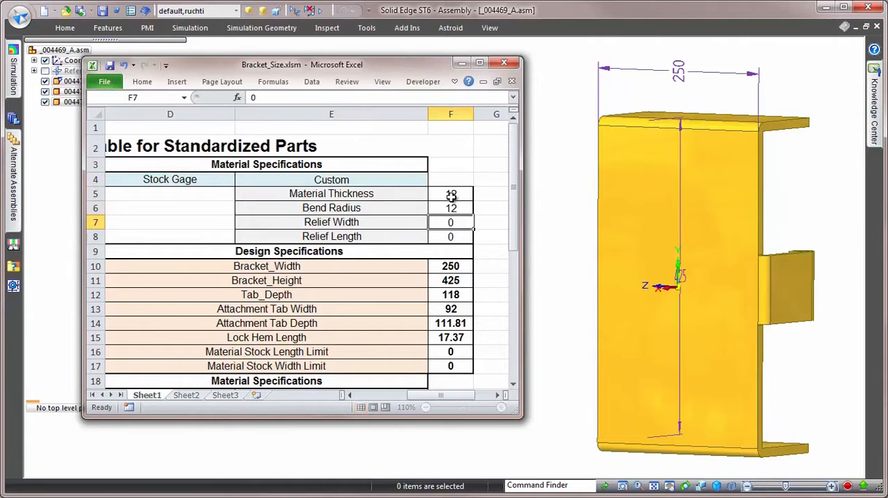
pyautogui.press('Return')
pyautogui.write('2')
pyautogui.press('Return')
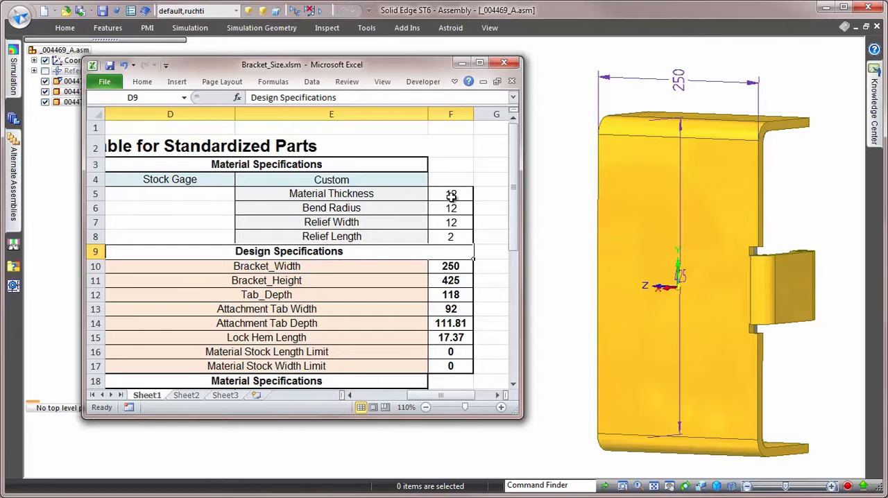
# Set Bracket_Width to 212 and Bracket_Height to 280, and return to the 019000_A.asm assembly.
pyautogui.press('Return')
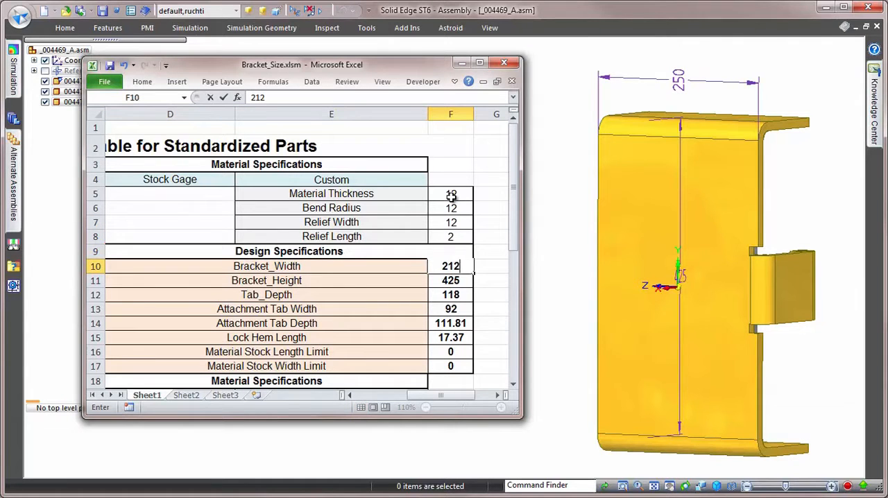
pyautogui.press('Return')
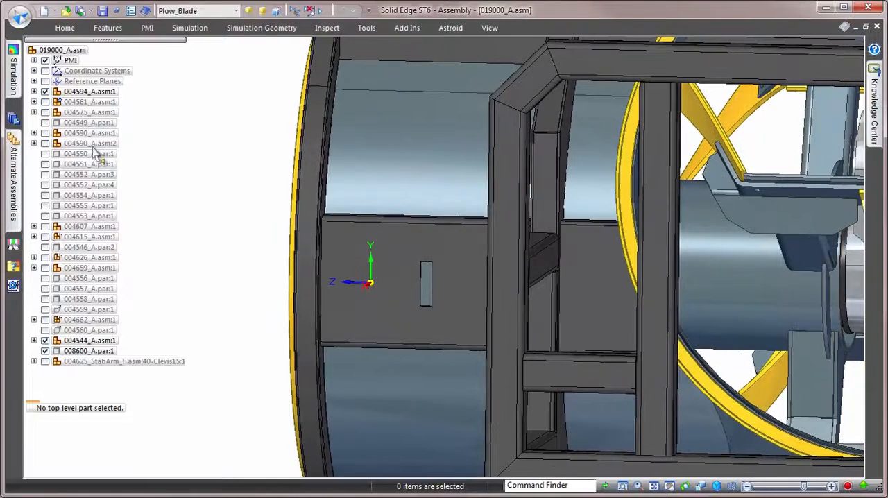
# Place _004469_A.asm from the parts library and mate it to the slotted plate's face with a 0.00 mm offset.
pyautogui.click(13, 122)
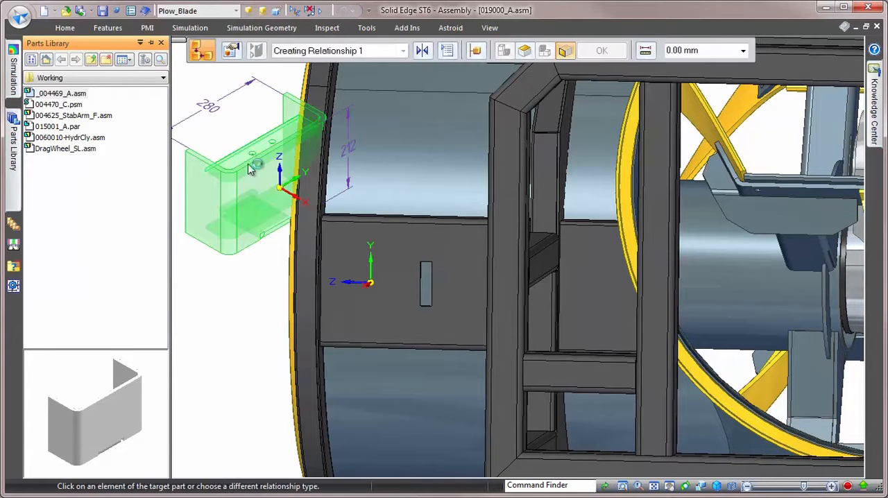
pyautogui.click(393, 308)
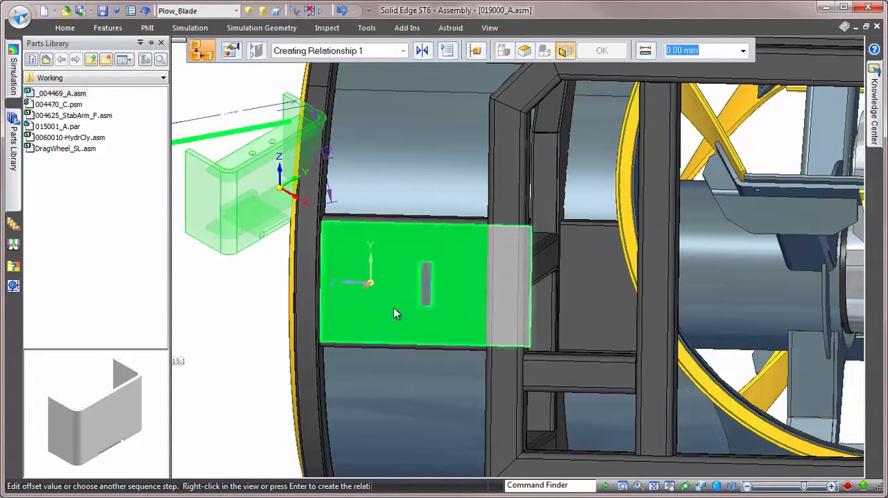
pyautogui.moveTo(393, 308); pyautogui.dragTo(526, 312, button='middle')
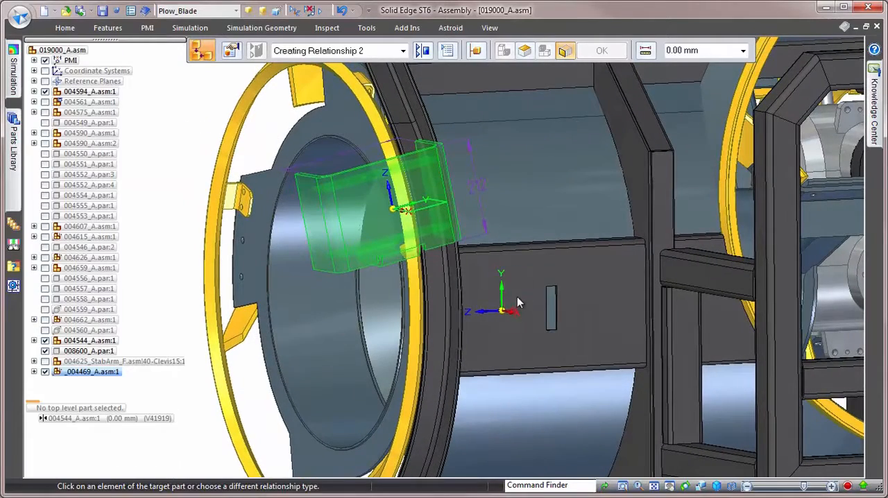
# Add the remaining relationships that position the bracket over the slotted plate.
pyautogui.click(517, 298)
pyautogui.press('Return')
pyautogui.click(498, 317)
pyautogui.press('Return')
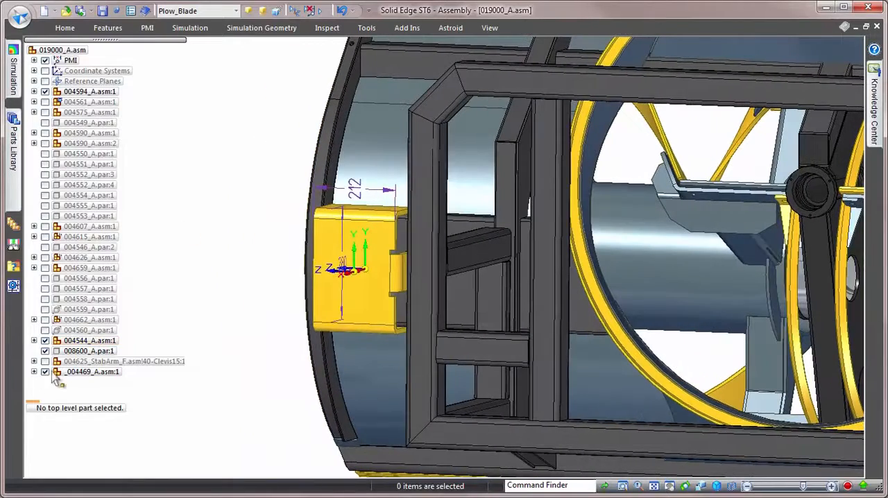
# Hide the dimensions and coordinate systems of the placed _004469_A.asm bracket subassembly.
pyautogui.click(34, 372)
pyautogui.click(68, 351)
pyautogui.click(45, 342)
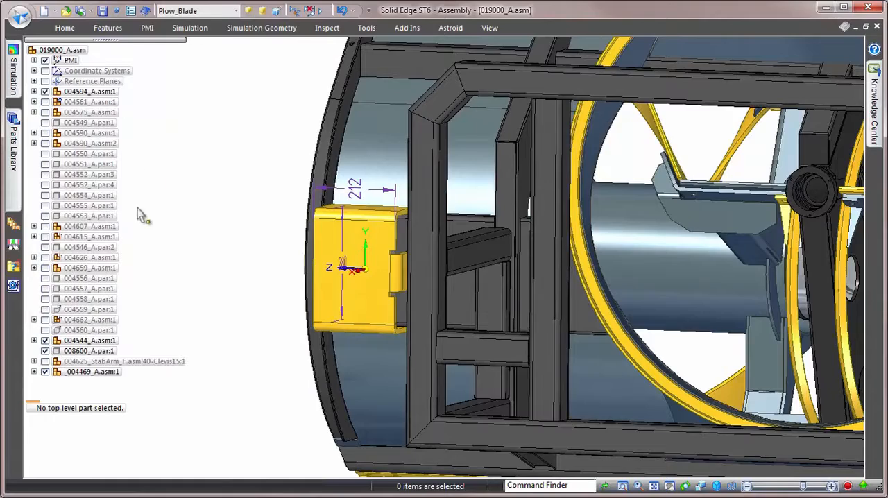
# Place DragWheel_SL.asm from the parts library and mate its mounting plate to the bracket's front face with a 0.00 mm offset.
pyautogui.click(15, 143)
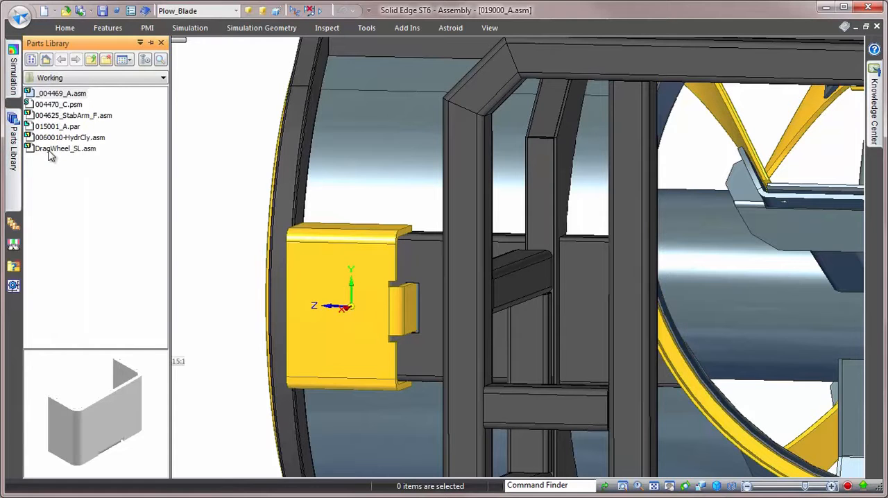
pyautogui.click(50, 150)
pyautogui.moveTo(162, 141); pyautogui.dragTo(234, 149)
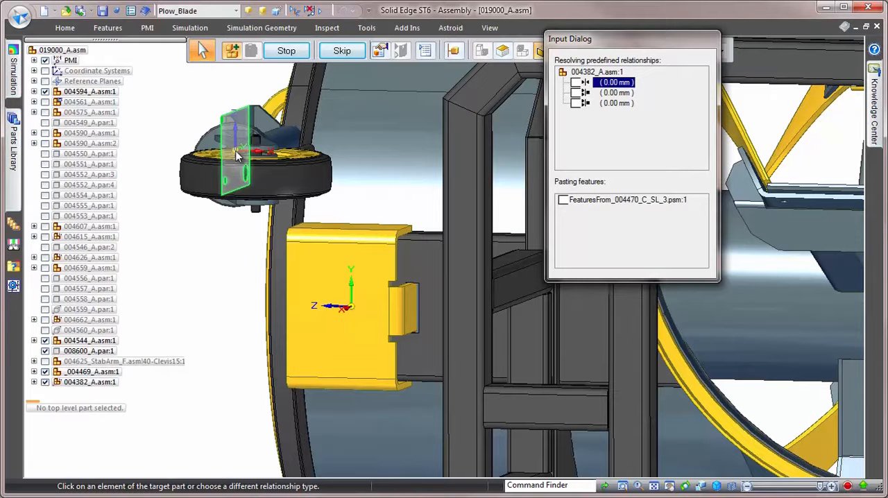
pyautogui.click(327, 272)
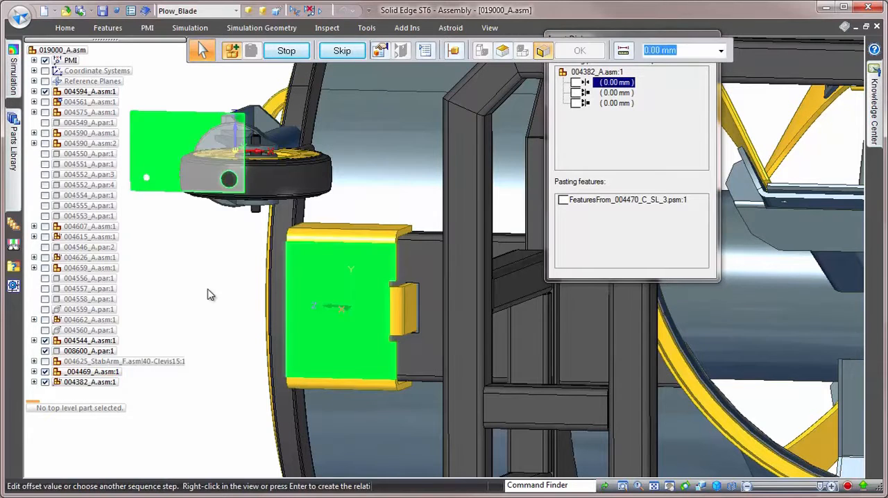
pyautogui.rightClick(194, 292)
# Resolve the drag wheel's two remaining predefined planar alignments against planes at the bracket, with 0.00 mm offsets.
pyautogui.moveTo(215, 292); pyautogui.dragTo(406, 372, button='middle')
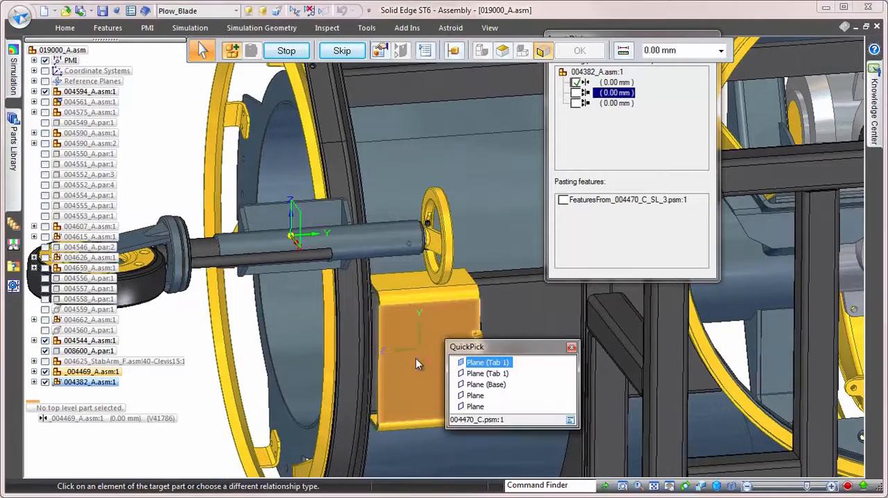
pyautogui.click(499, 383)
pyautogui.moveTo(539, 394); pyautogui.dragTo(517, 379, button='middle')
pyautogui.rightClick(511, 364)
pyautogui.click(582, 368)
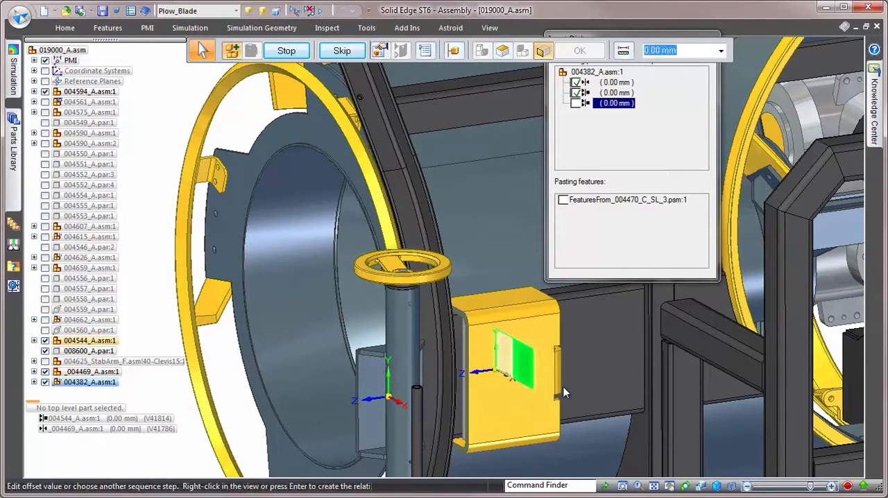
# Paste the predefined features onto the bracket's front face, and briefly hide 004382_A.asm:1 to inspect the bracket.
pyautogui.click(476, 407)
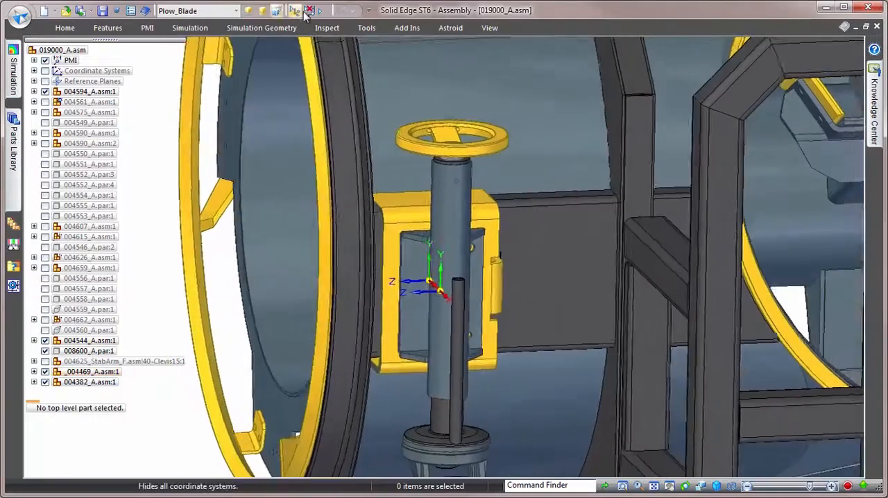
pyautogui.click(309, 11)
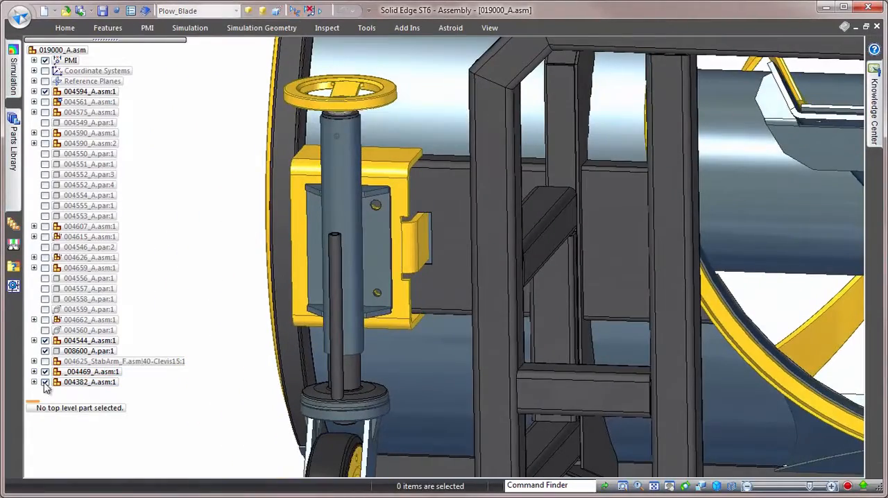
pyautogui.click(45, 382)
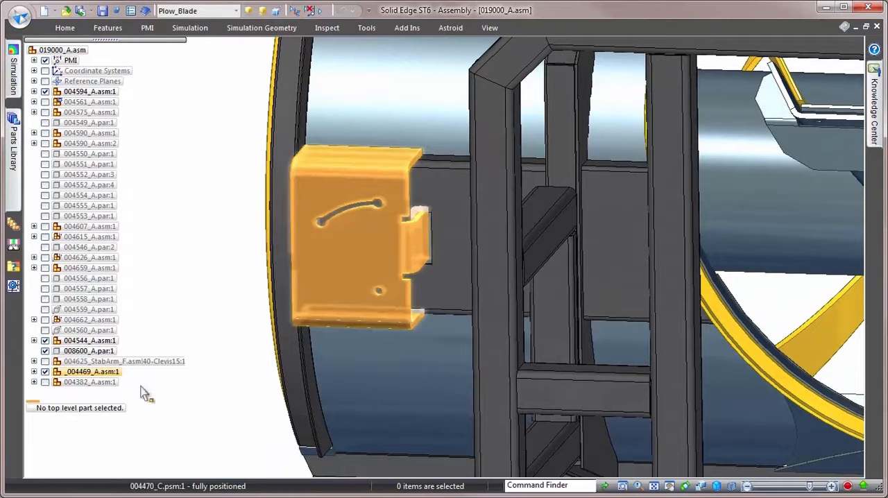
pyautogui.click(45, 383)
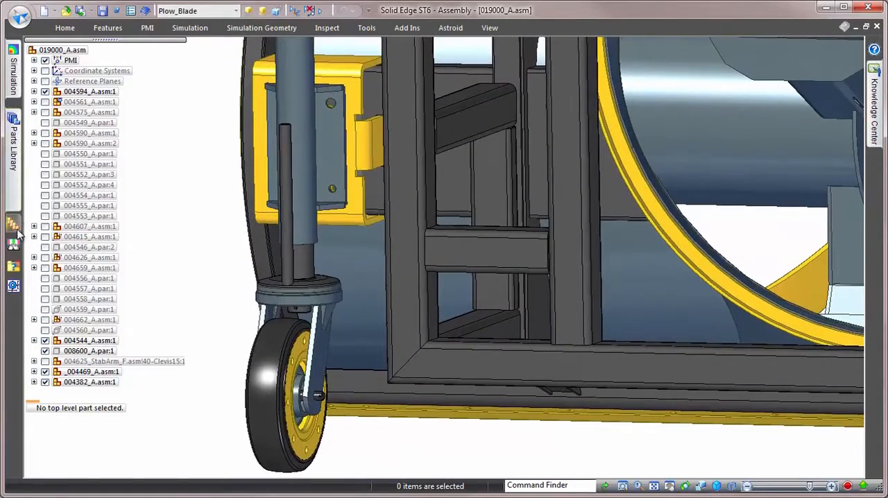
# Create a minimum distance sensor measuring between the drag wheel's inner side face and the lower cross member of the frame.
pyautogui.click(13, 244)
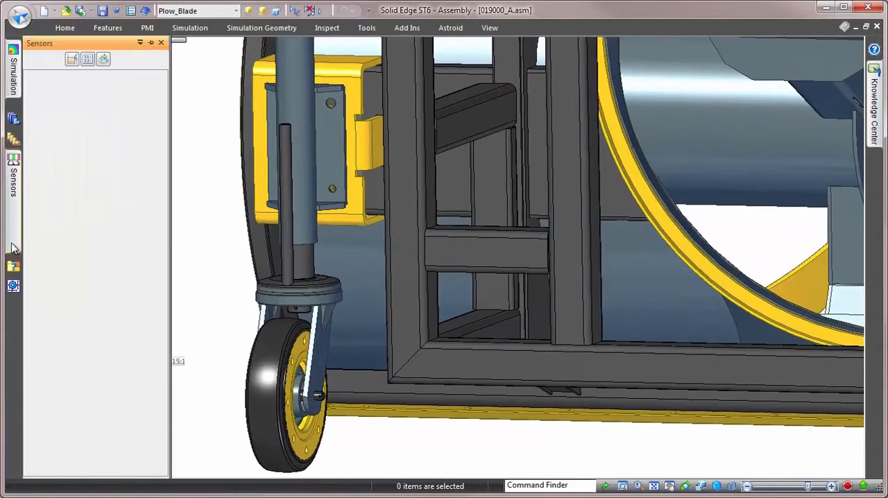
pyautogui.click(72, 60)
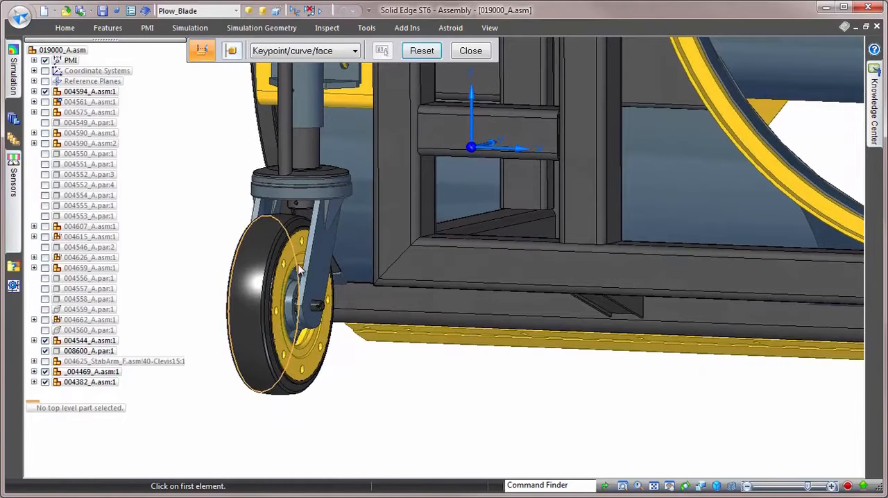
pyautogui.rightClick(292, 249)
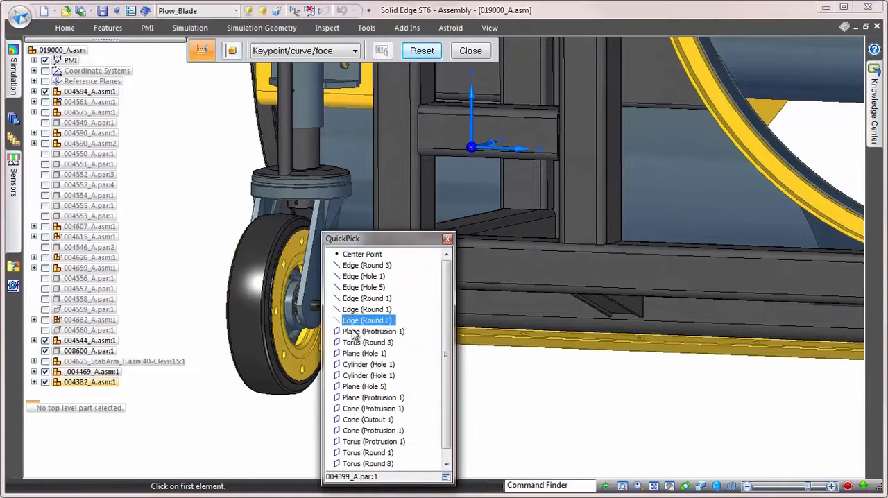
pyautogui.click(364, 320)
pyautogui.moveTo(616, 442); pyautogui.dragTo(756, 400, button='middle')
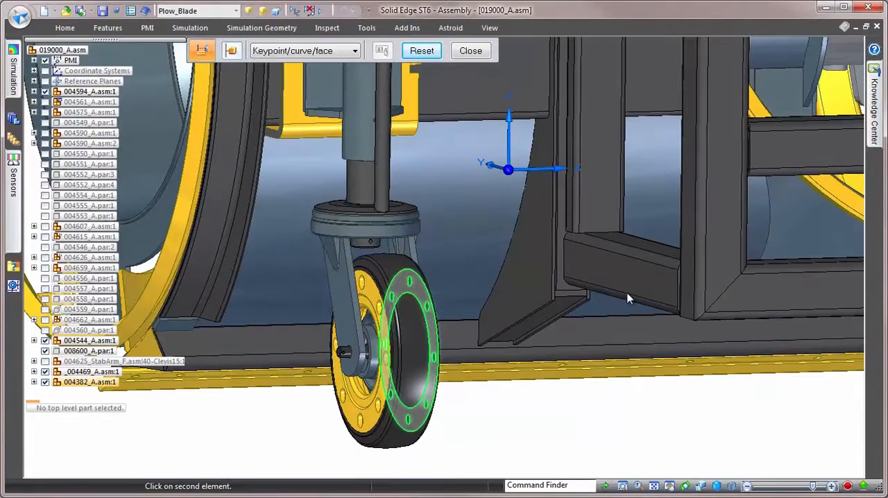
pyautogui.rightClick(627, 298)
pyautogui.click(665, 320)
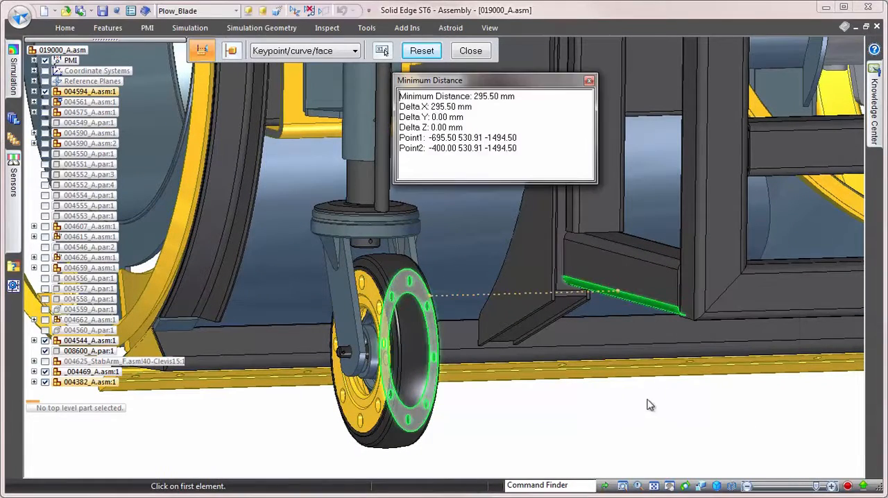
pyautogui.click(589, 81)
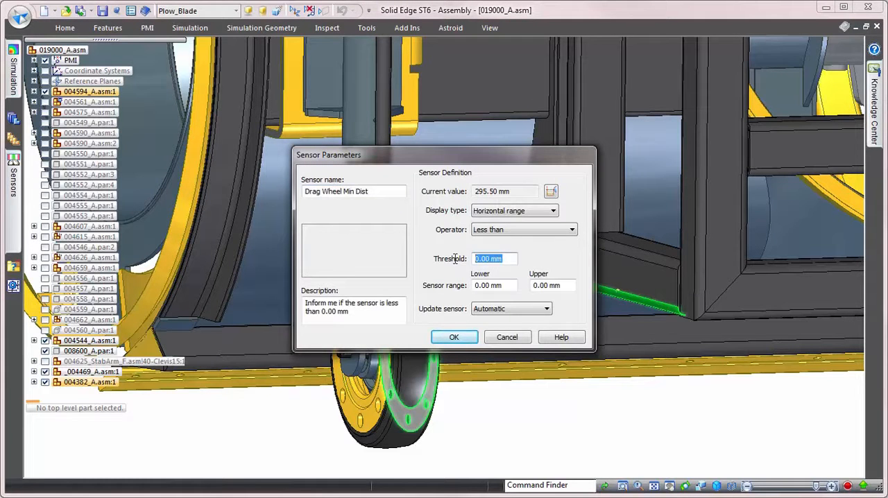
# Define the sensor Drag Wheel Min Dist with a less-than threshold of 200 mm.
pyautogui.press('Tab')
pyautogui.write('200')
pyautogui.click(454, 337)
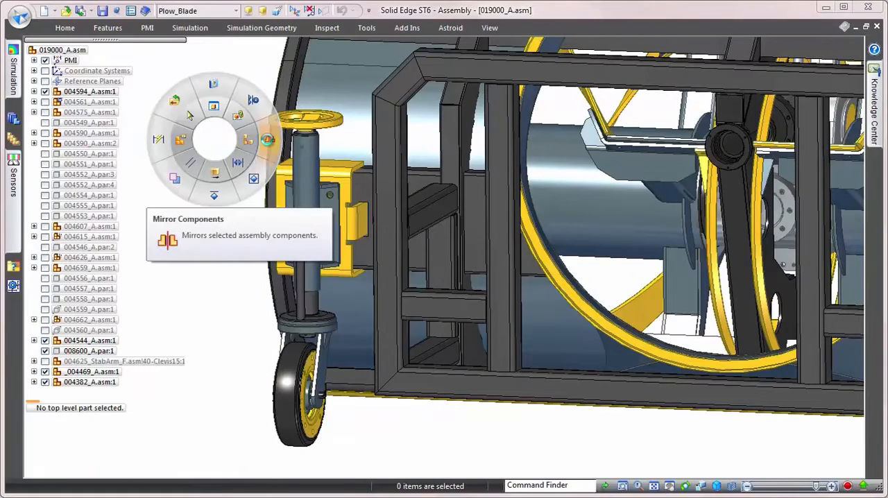
# Mirror the _004469_A.asm bracket and the 004382_A.asm drag wheel about the Blower Center Plane.
pyautogui.click(267, 140)
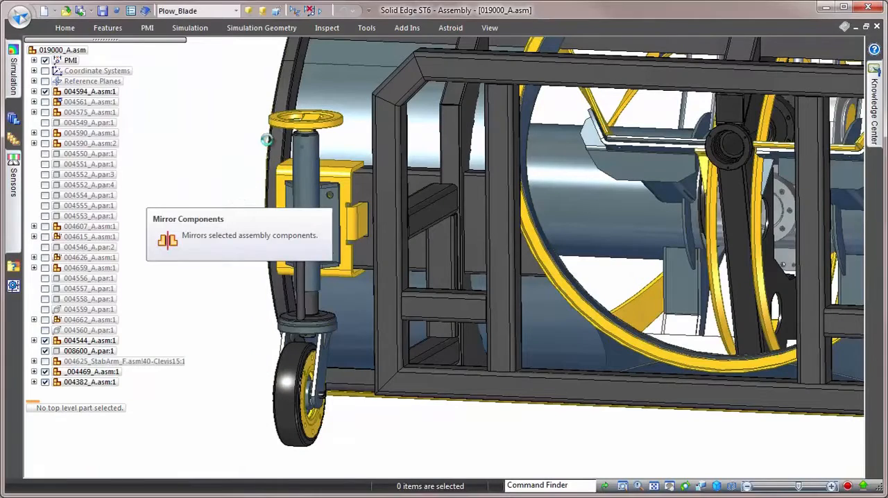
pyautogui.click(79, 382)
pyautogui.click(81, 373)
pyautogui.rightClick(180, 164)
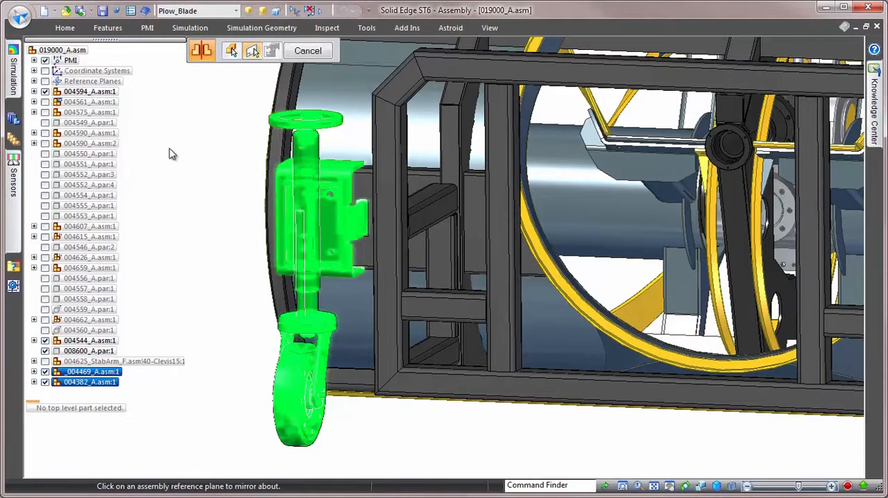
pyautogui.click(34, 81)
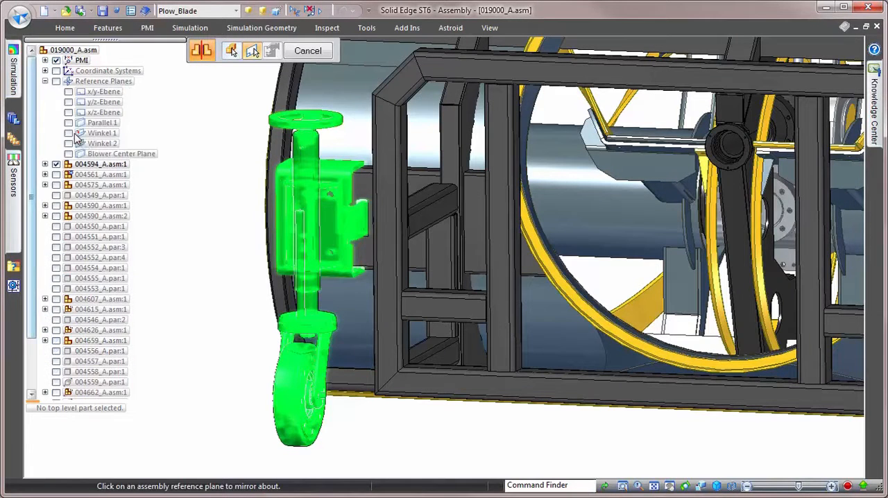
pyautogui.click(104, 149)
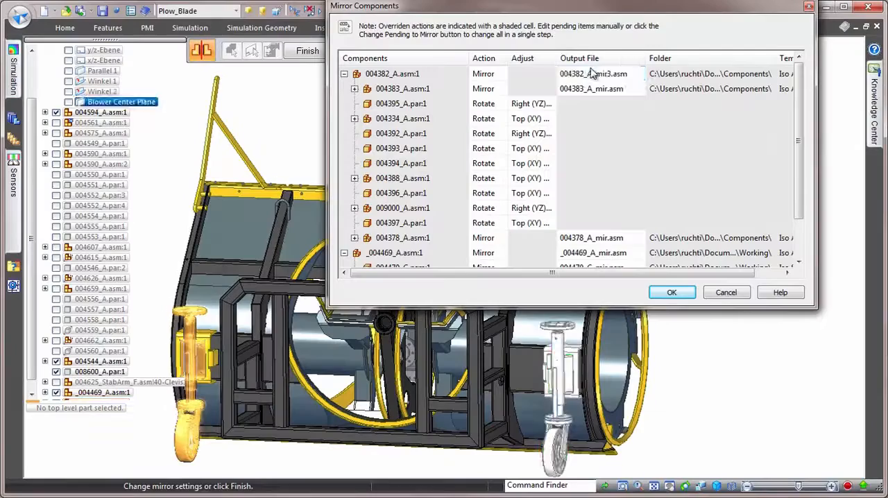
pyautogui.click(652, 77)
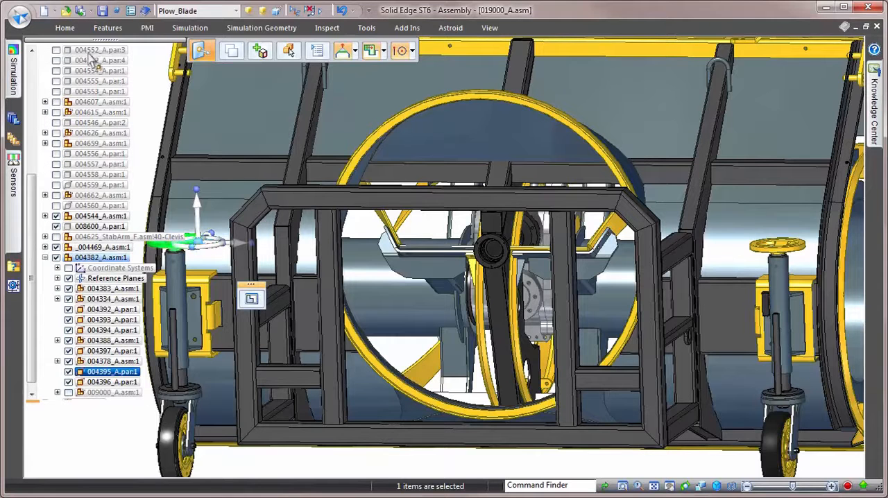
# Replace the handwheel part 004395_A.par with 015001_A.par from the Working folder.
pyautogui.click(65, 28)
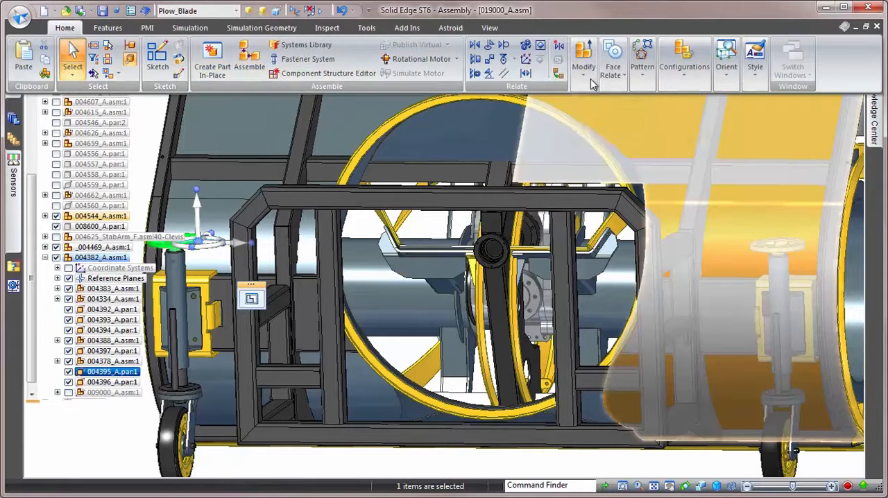
pyautogui.click(586, 73)
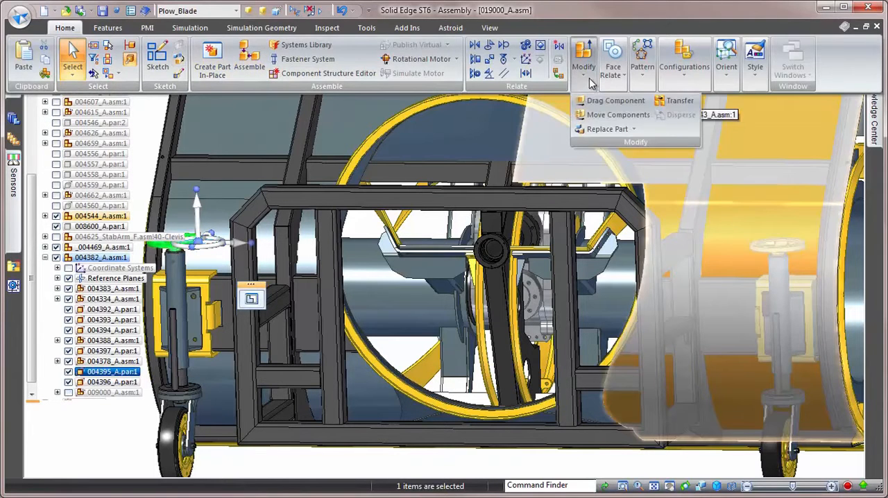
pyautogui.click(611, 132)
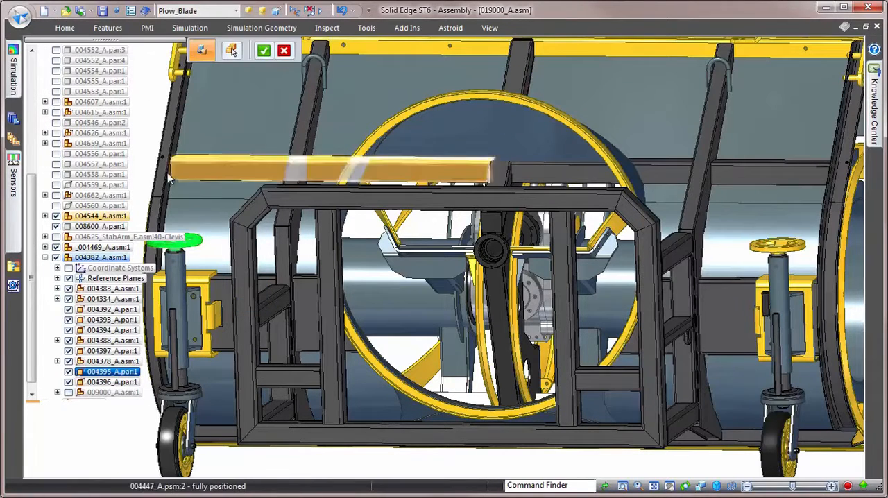
pyautogui.rightClick(141, 143)
pyautogui.click(62, 55)
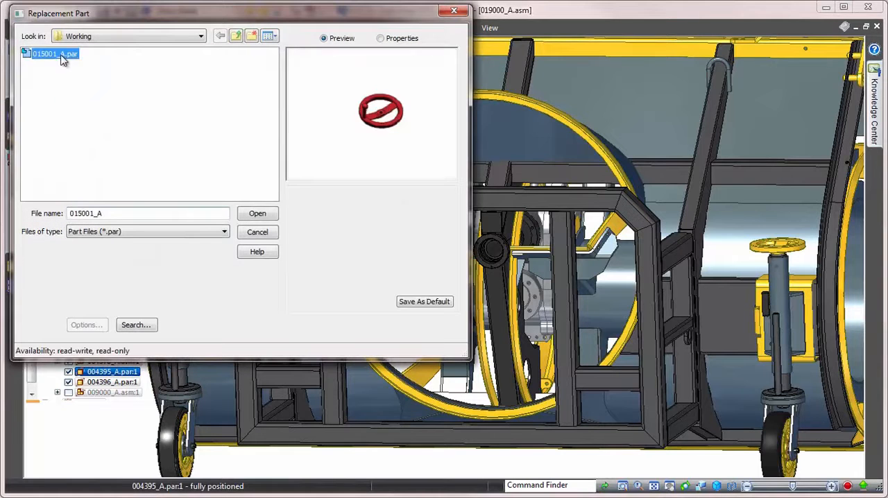
pyautogui.click(257, 215)
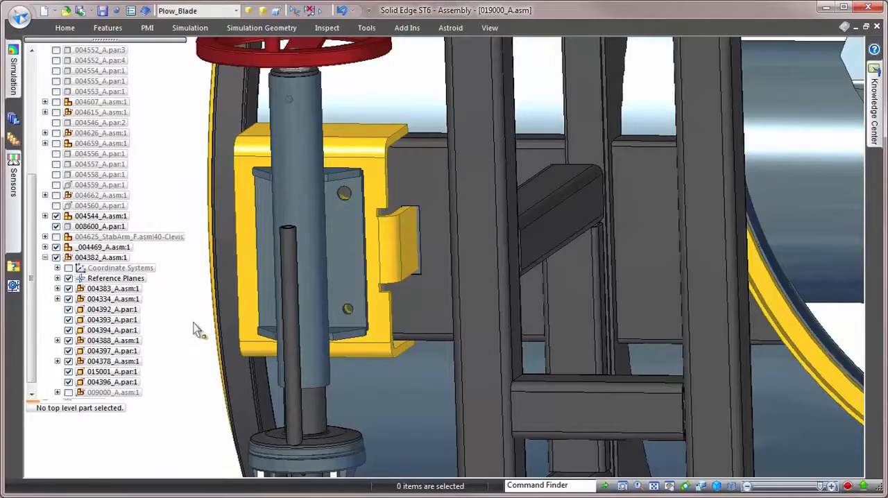
# Swing the drag wheel's mounting plate along the curved slot of the bracket to tilt the wheel towards the frame.
pyautogui.moveTo(194, 324); pyautogui.dragTo(193, 372, button='right')
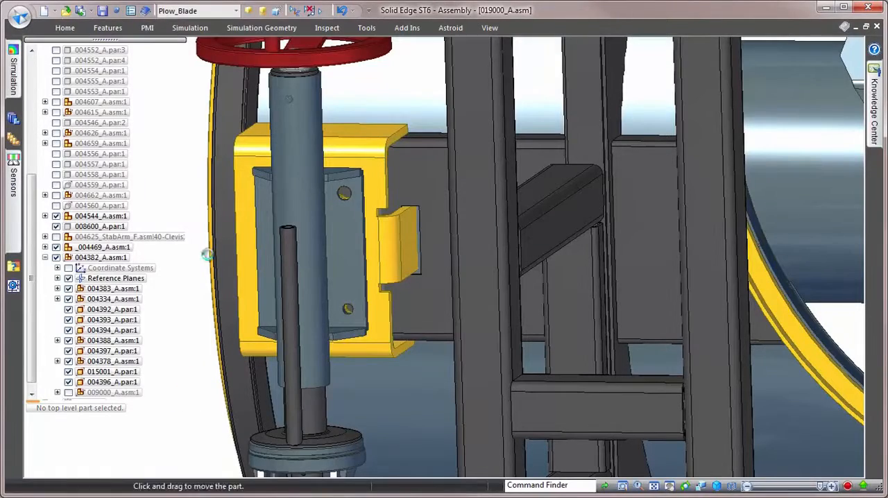
pyautogui.click(263, 205)
pyautogui.moveTo(262, 204); pyautogui.dragTo(188, 311)
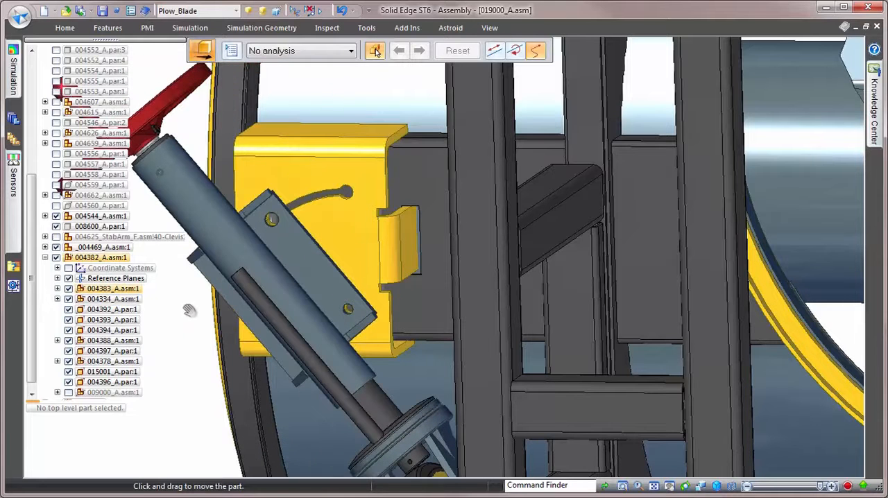
pyautogui.moveTo(178, 406); pyautogui.dragTo(179, 403)
pyautogui.middleClick(181, 384)
pyautogui.middleClick(181, 385)
# Open the details of the Drag Wheel Min Dist sensor violation.
pyautogui.moveTo(295, 416); pyautogui.dragTo(512, 451, button='middle')
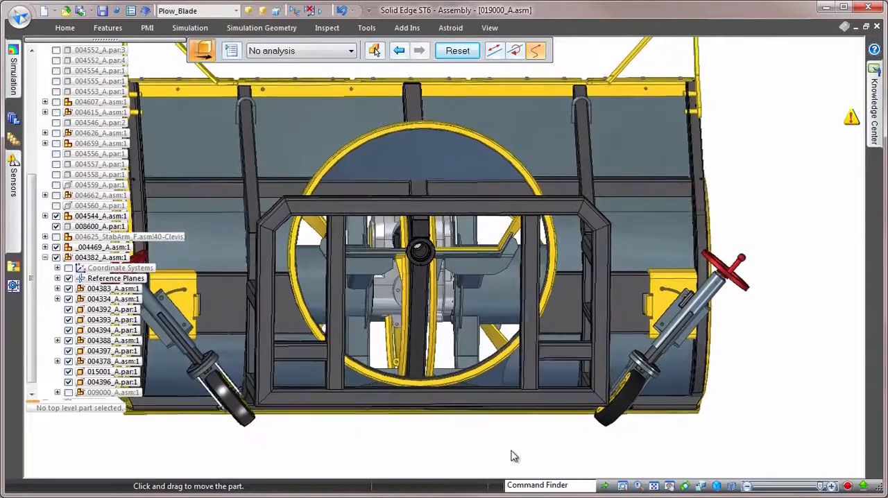
pyautogui.moveTo(858, 125)
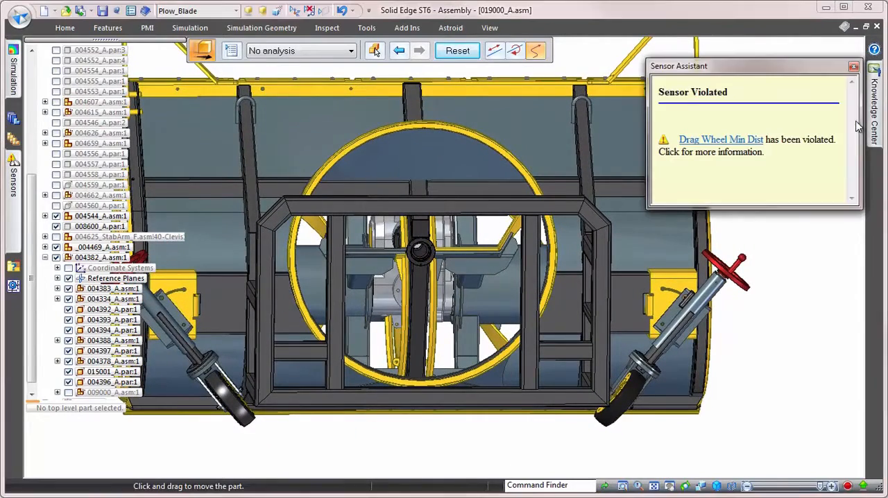
pyautogui.click(737, 140)
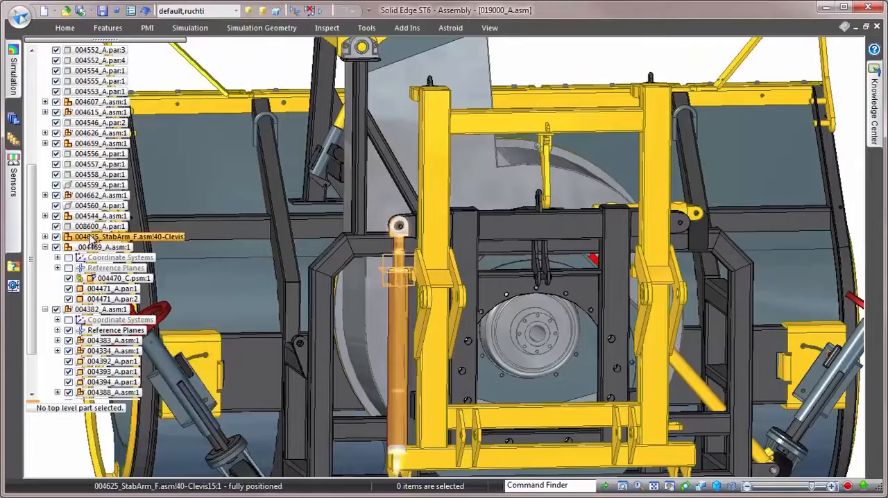
# Copy the 004625_StabArm_F.asm cylinder 1014 mm across to the opposite frame lug and review the copy's relationships.
pyautogui.click(92, 240)
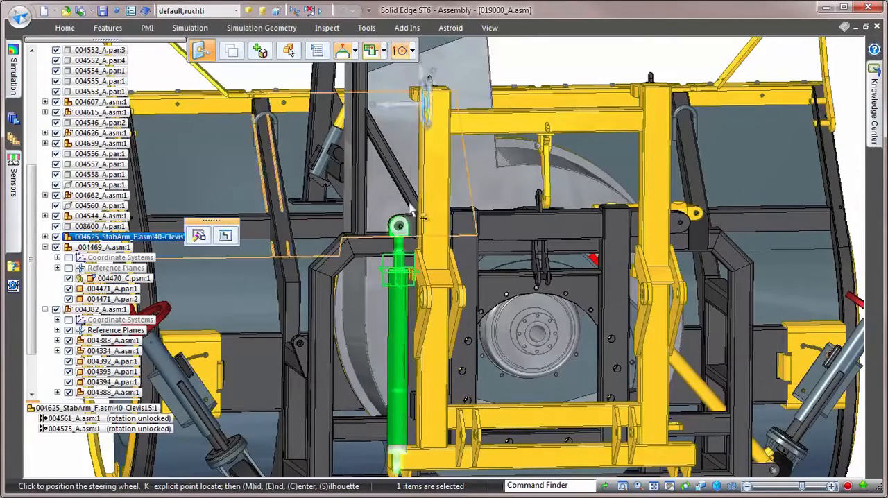
pyautogui.click(397, 226)
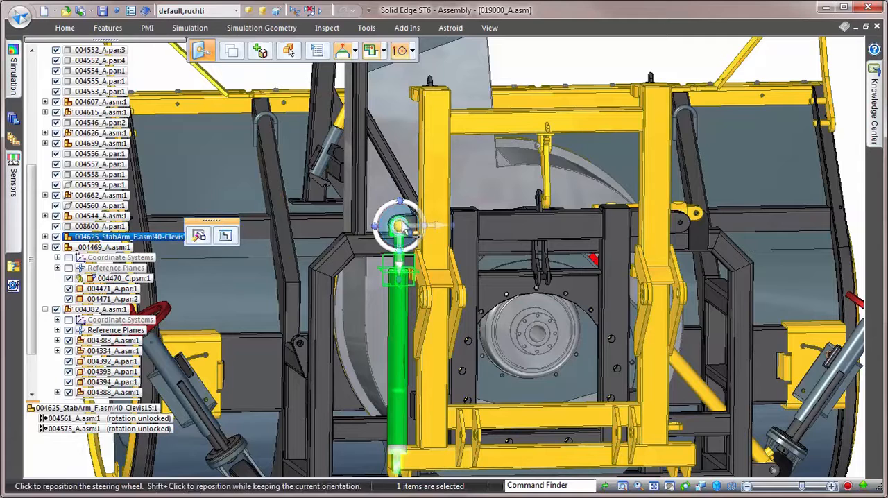
pyautogui.click(437, 229)
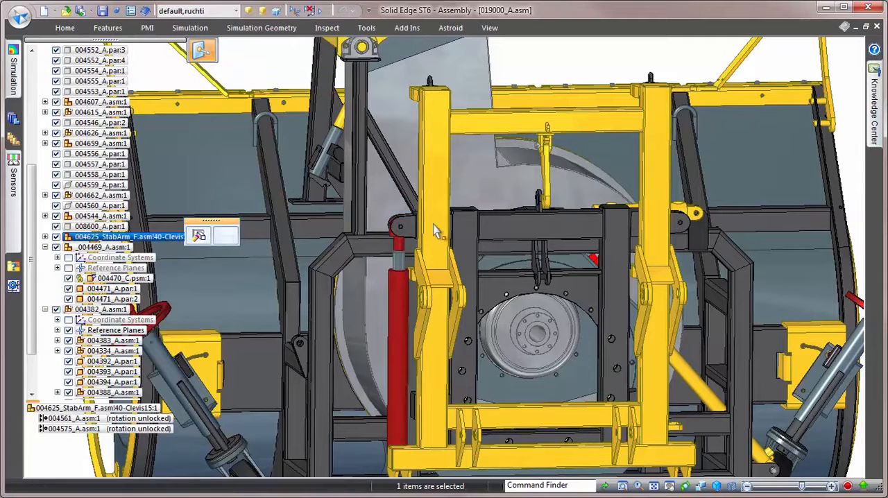
pyautogui.click(678, 221)
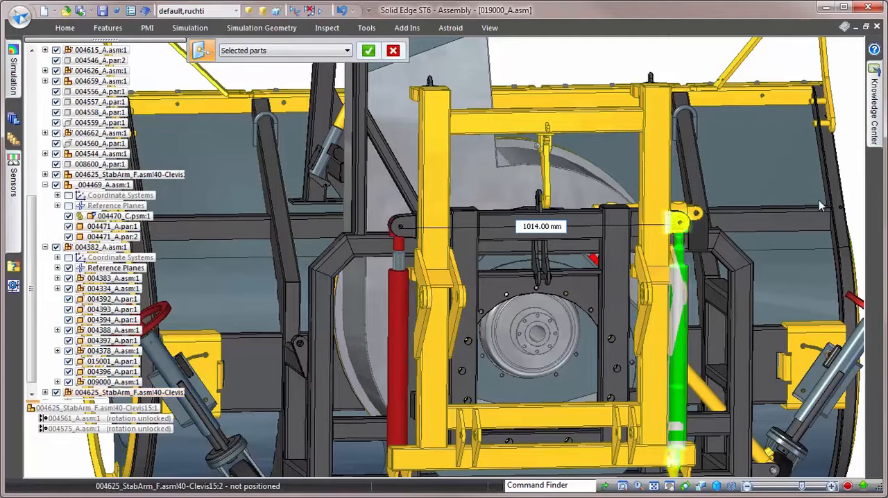
pyautogui.click(856, 175)
pyautogui.click(142, 391)
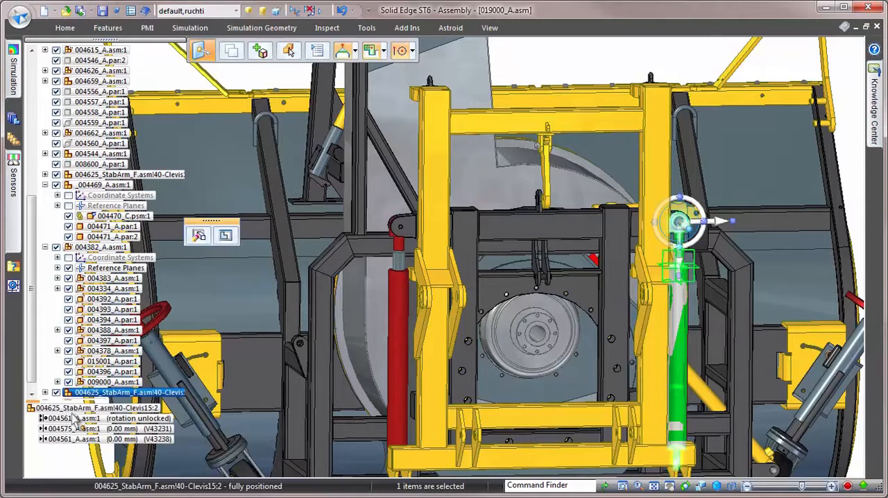
pyautogui.click(52, 458)
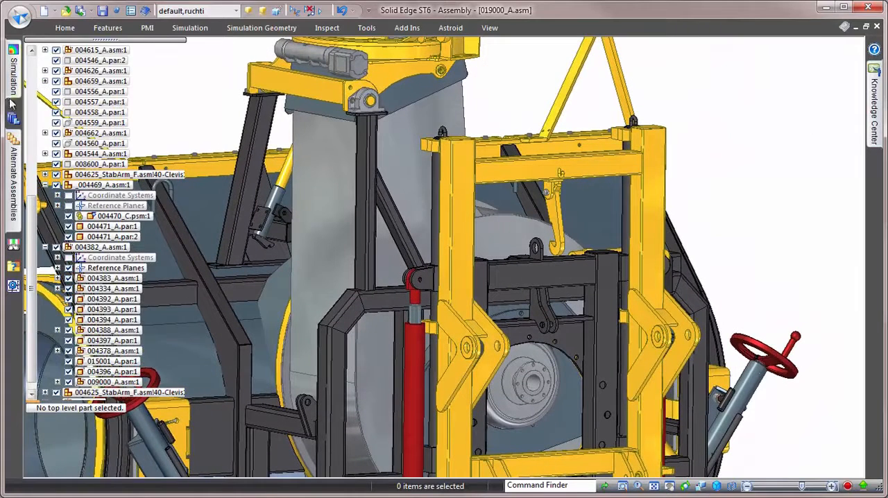
# Place 0060010-HydrCly.asm from the parts library, choosing Dynamic Configuration as its assembly member.
pyautogui.click(13, 119)
pyautogui.click(47, 138)
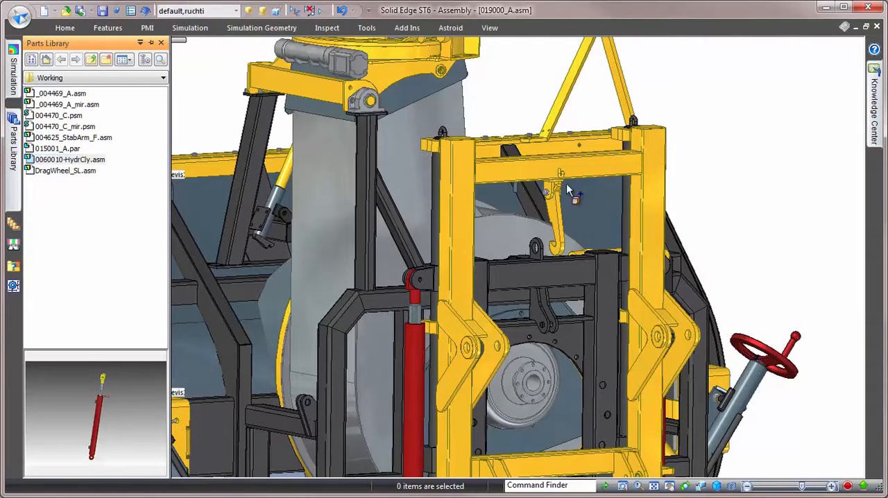
pyautogui.moveTo(760, 150); pyautogui.dragTo(760, 151)
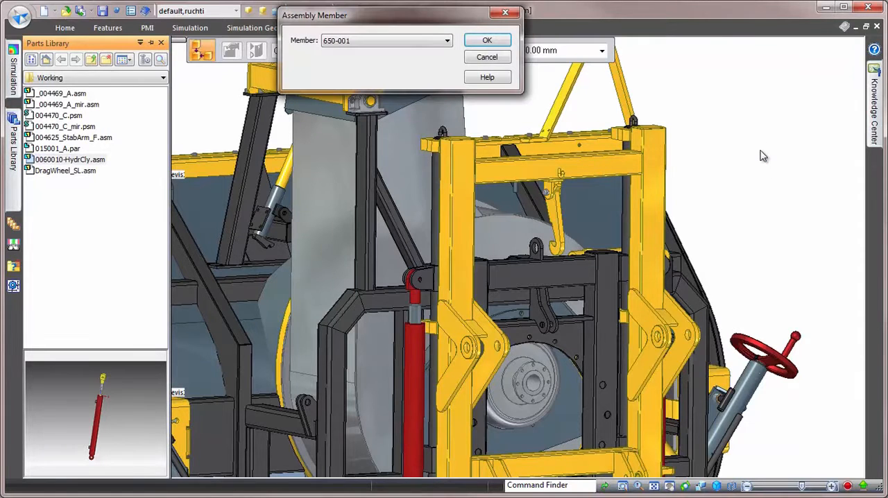
pyautogui.click(401, 45)
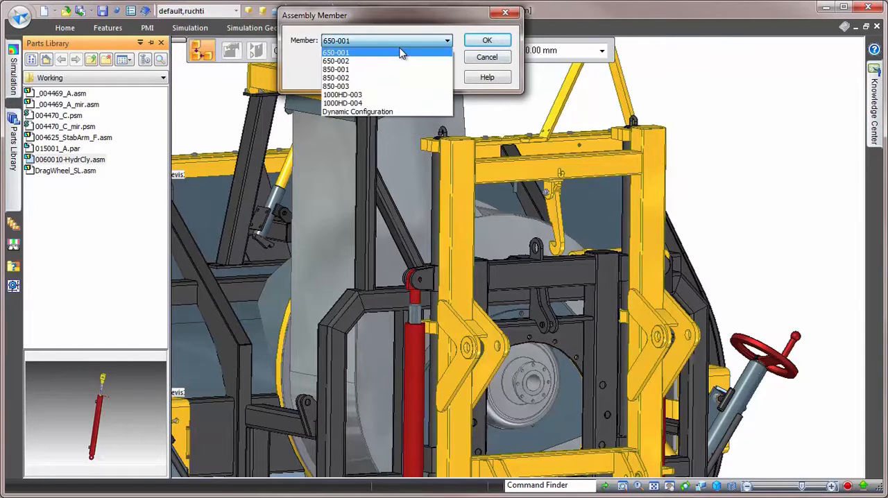
pyautogui.click(381, 111)
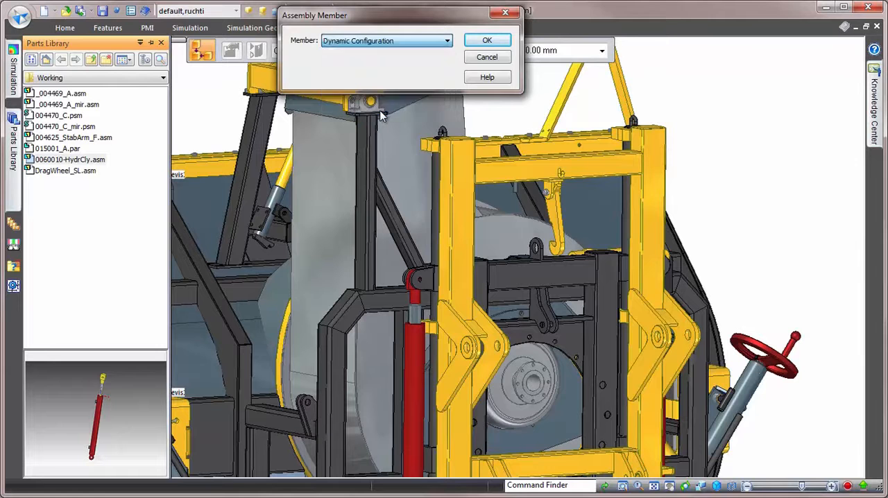
pyautogui.click(479, 43)
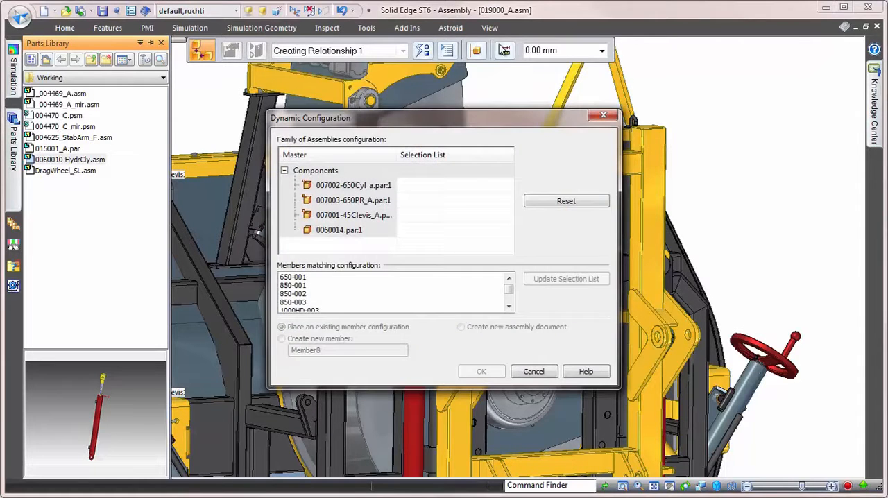
pyautogui.click(426, 186)
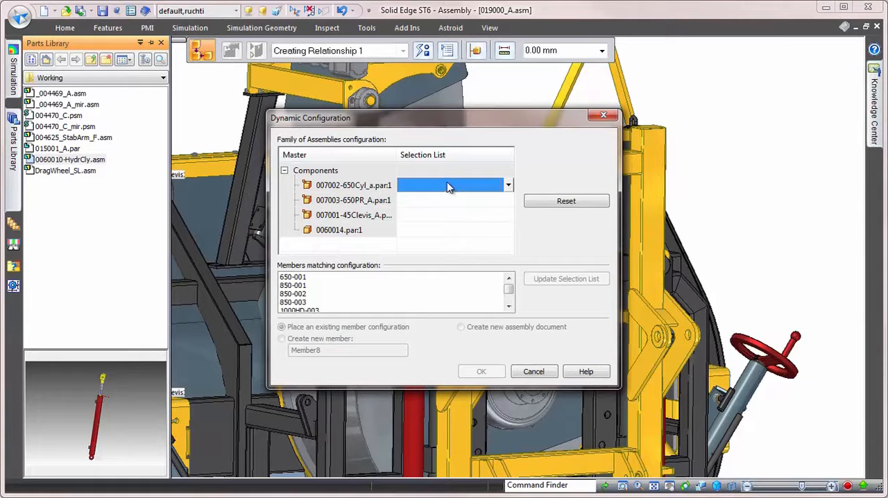
pyautogui.click(510, 302)
pyautogui.click(508, 186)
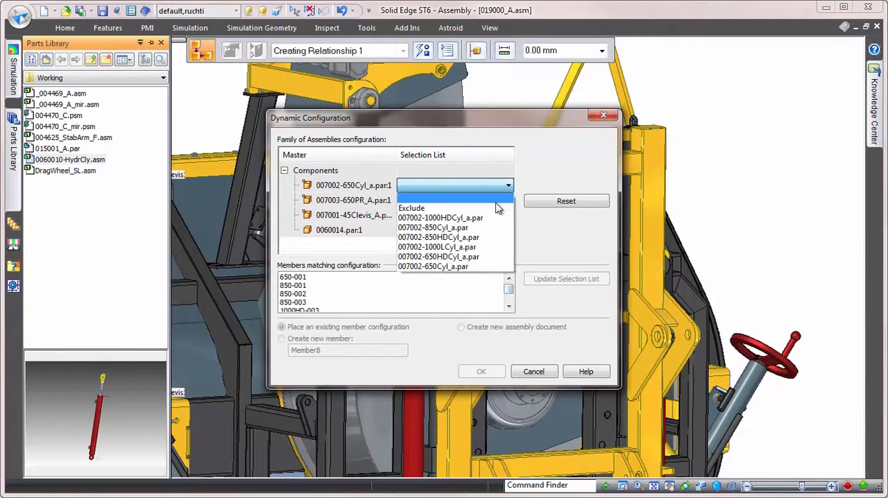
pyautogui.click(484, 221)
pyautogui.click(443, 201)
pyautogui.click(509, 200)
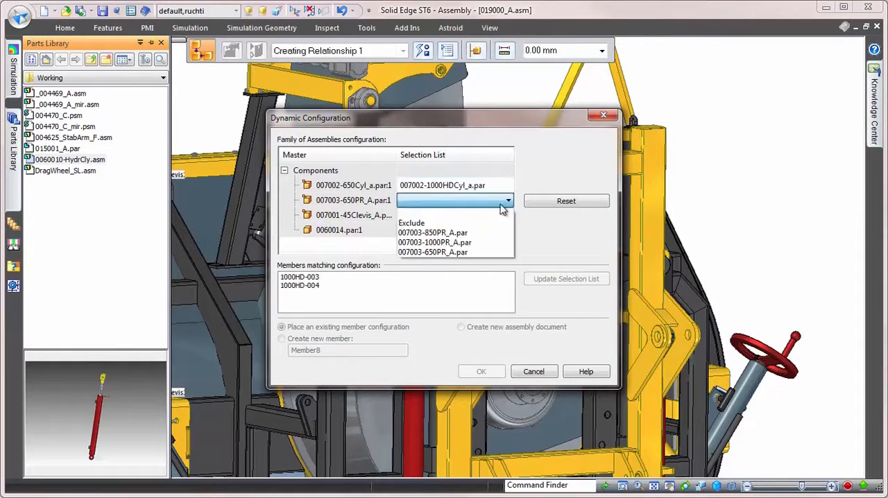
pyautogui.click(465, 243)
pyautogui.click(472, 217)
pyautogui.click(509, 216)
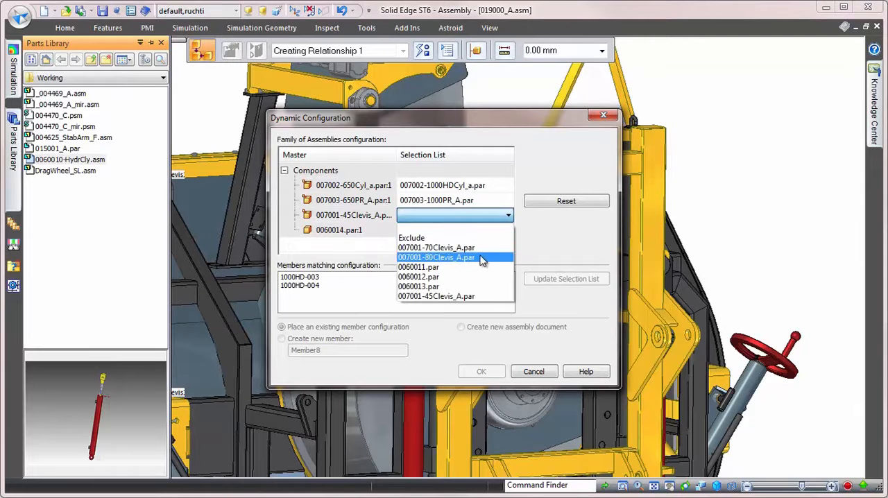
pyautogui.click(498, 257)
# Create the cylinder configuration as a new family member named 1000HD-002.
pyautogui.doubleClick(331, 350)
pyautogui.write('1000HD-002')
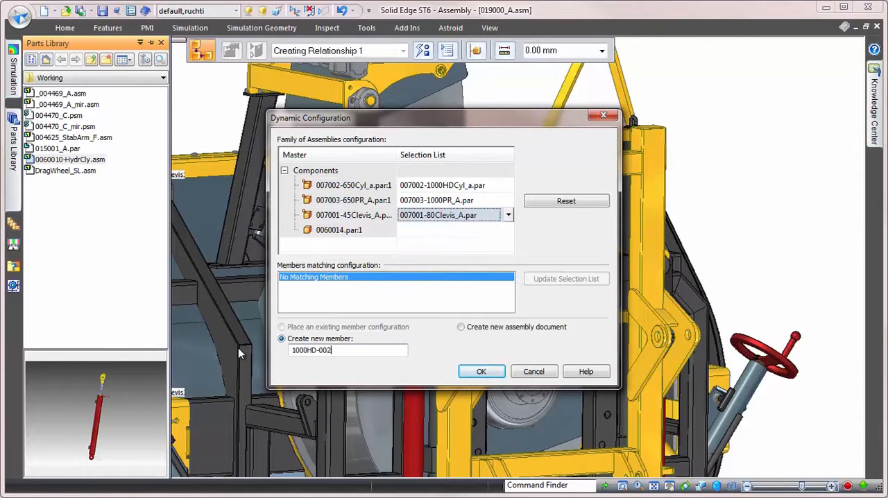
pyautogui.click(479, 371)
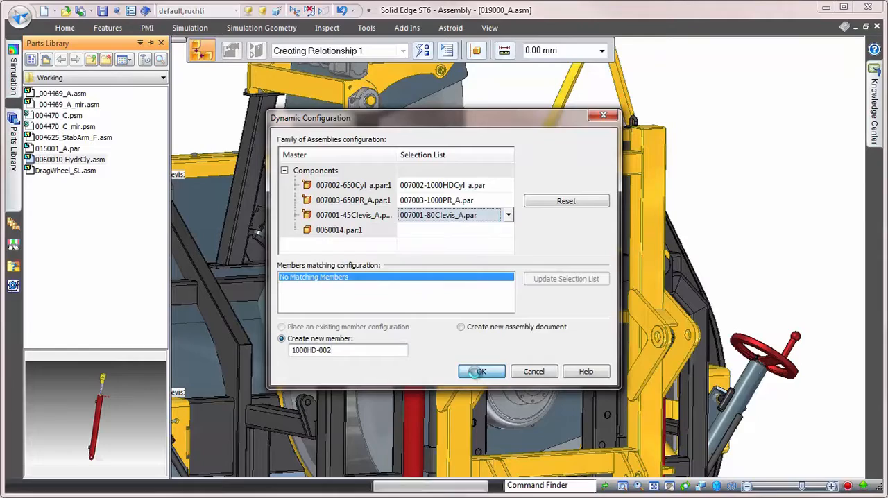